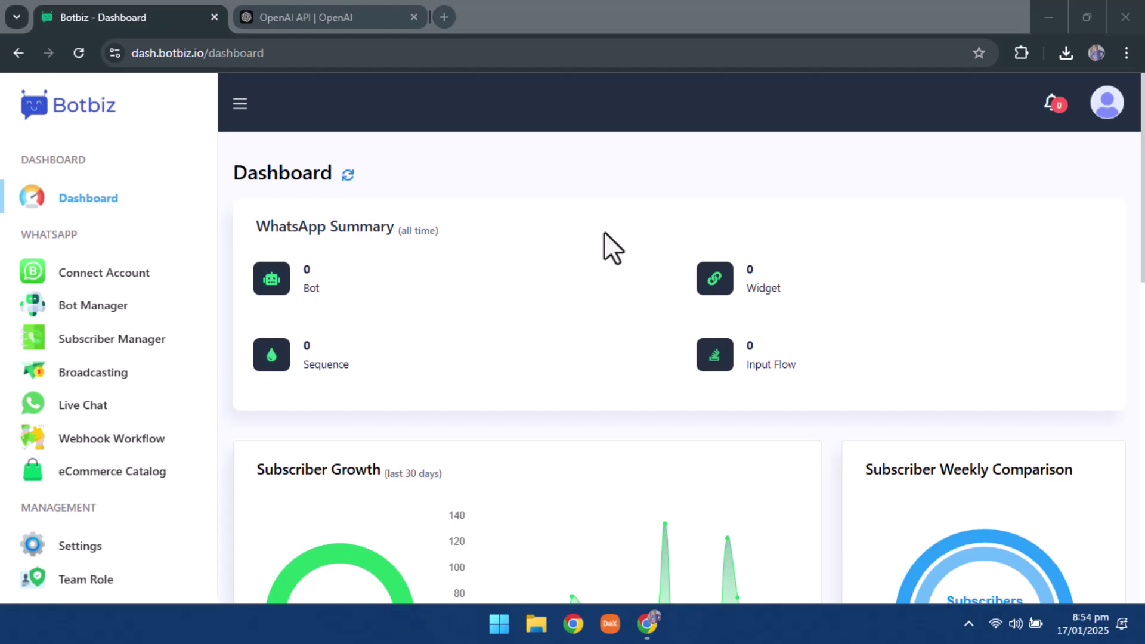
Log in to OpenAI Platform from the OpenAI API tab using Continue with Google
{"action": "left_click", "coordinate": [612, 247]}
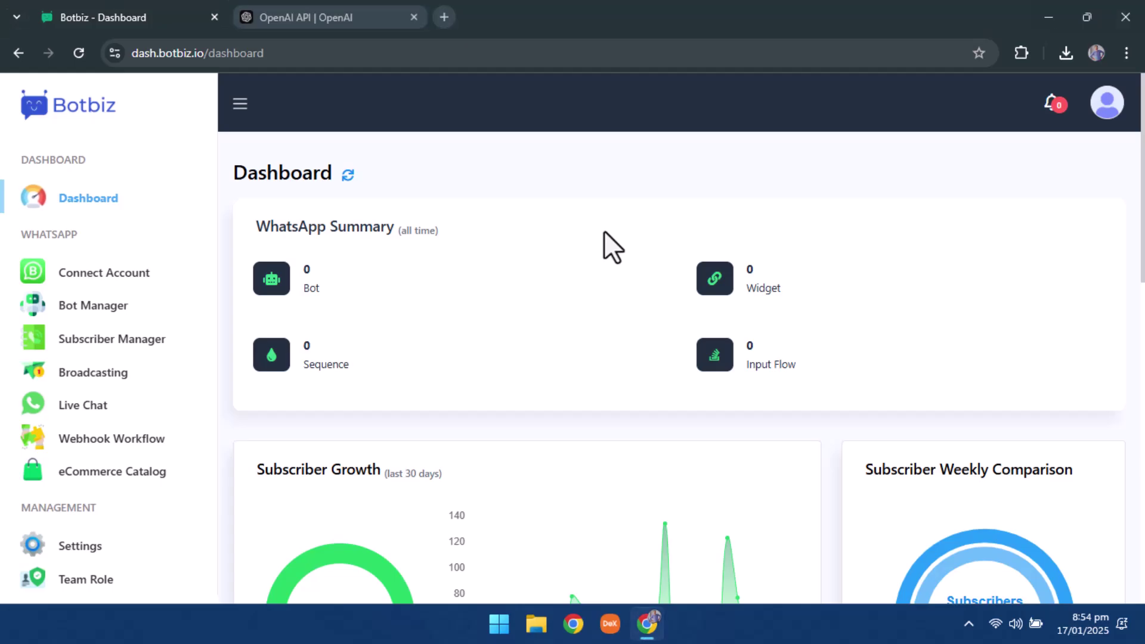
{"action": "left_click", "coordinate": [314, 17]}
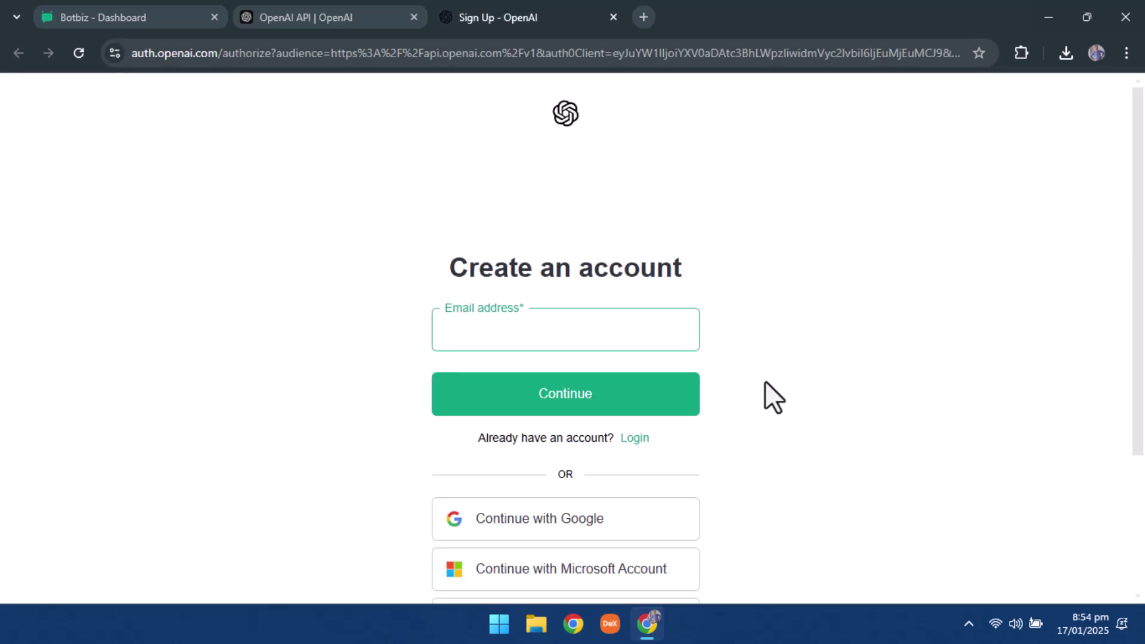
{"action": "left_click", "coordinate": [637, 439]}
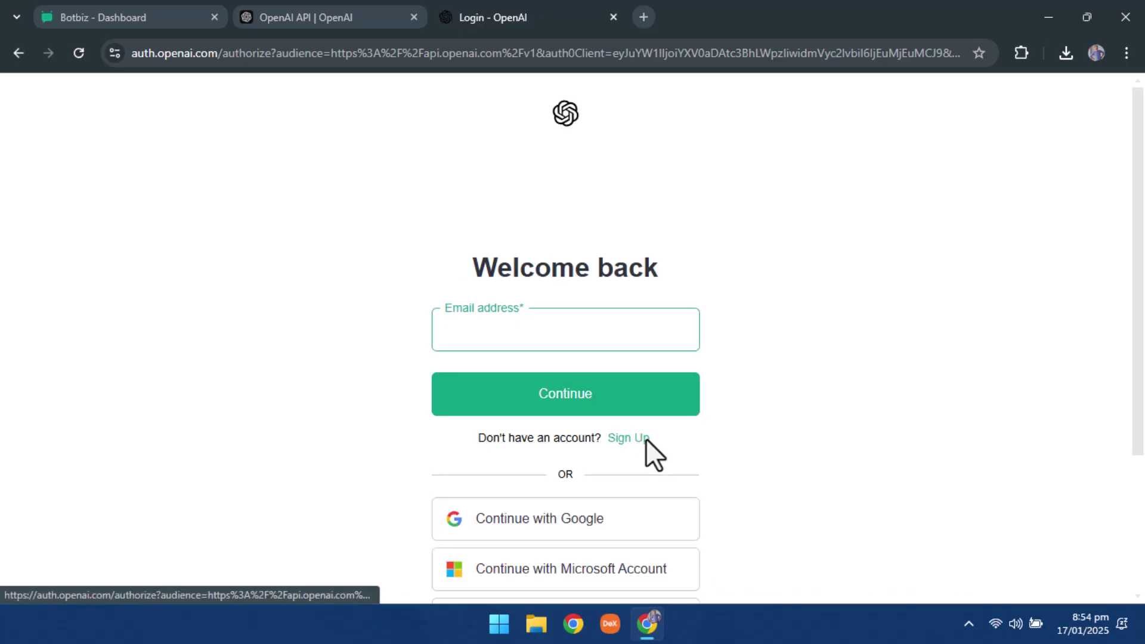
{"action": "scroll", "coordinate": [646, 438], "scroll_direction": "down", "scroll_amount": 1}
{"action": "left_click", "coordinate": [598, 445]}
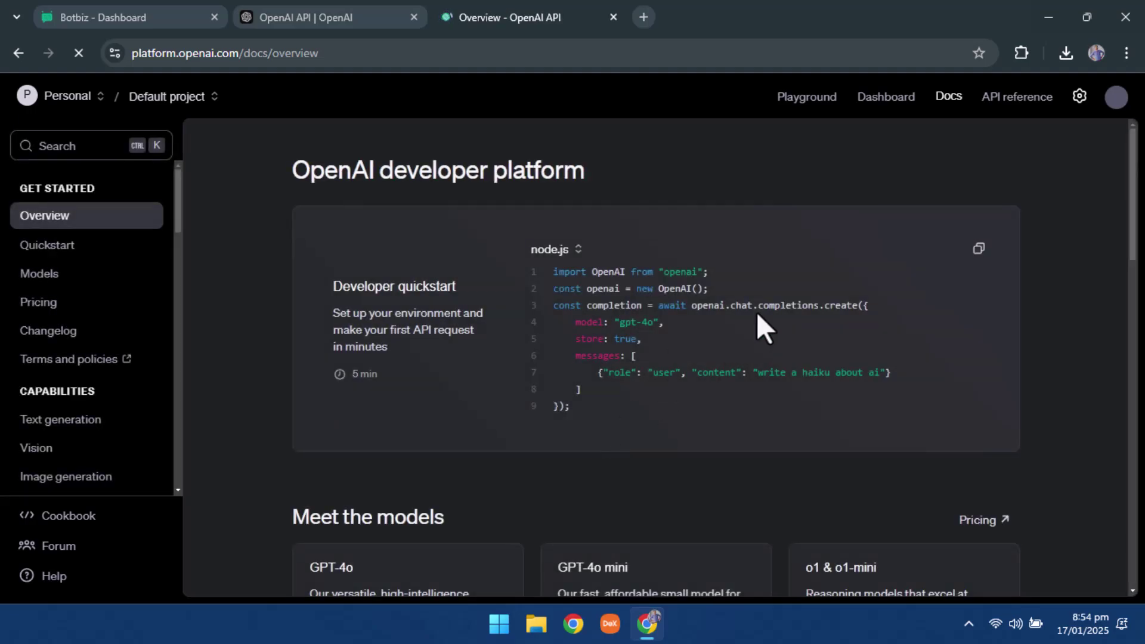
Open the API keys page from the organization settings gear
{"action": "left_click", "coordinate": [1080, 96]}
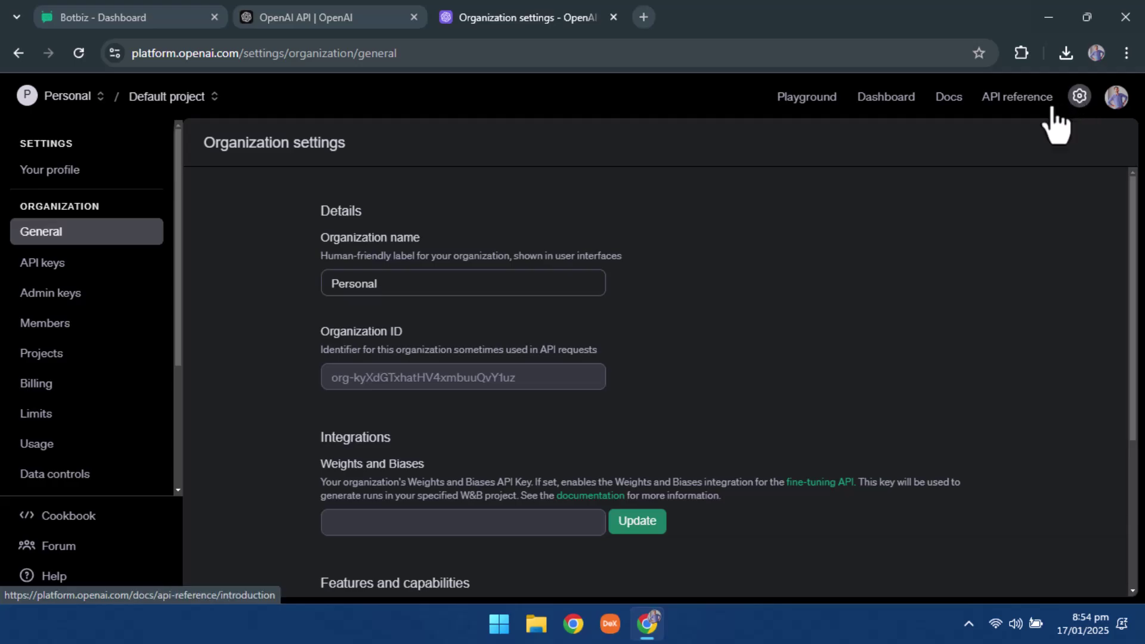
{"action": "left_click", "coordinate": [54, 261]}
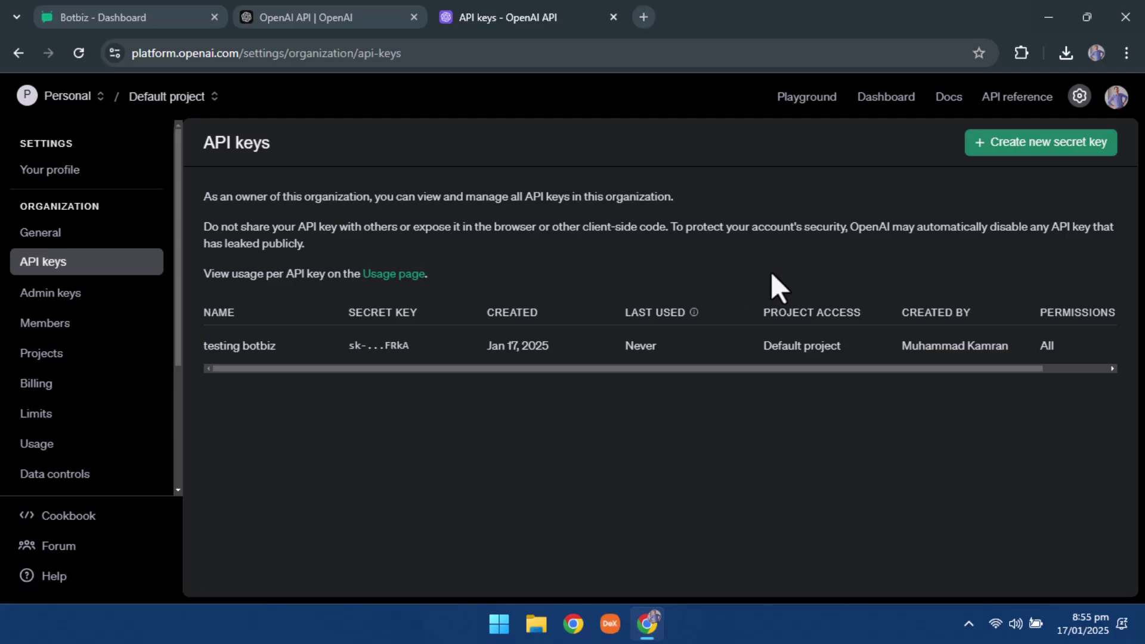
Create a secret key named 'Test key for Botbiz' in the Default project
{"action": "left_click", "coordinate": [1047, 147]}
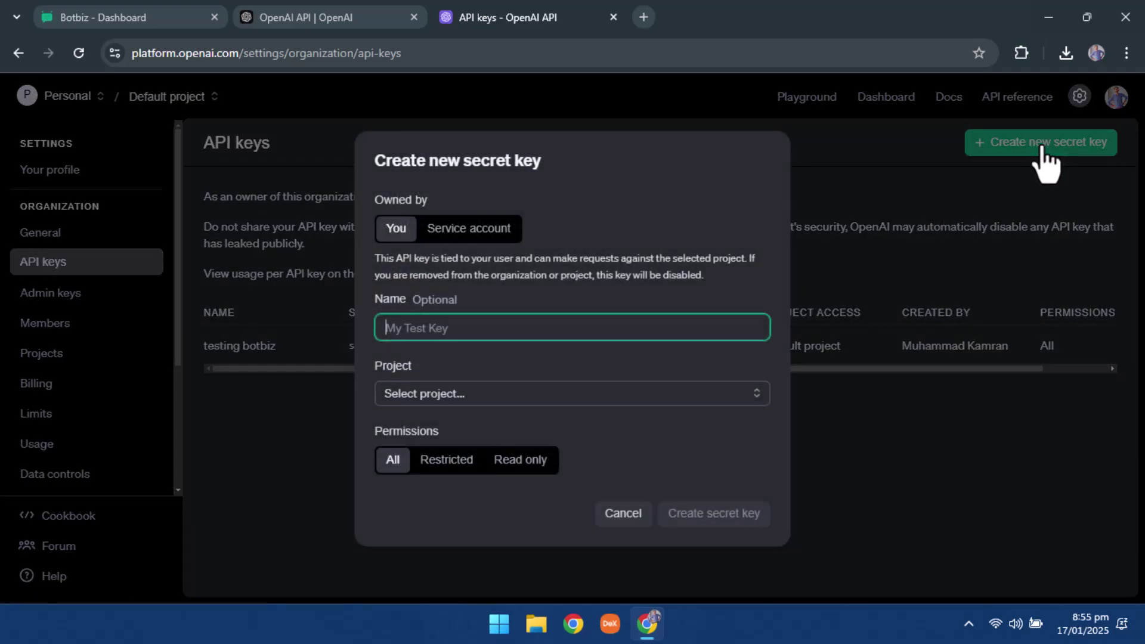
{"action": "type", "text": "Test key for Botbiz"}
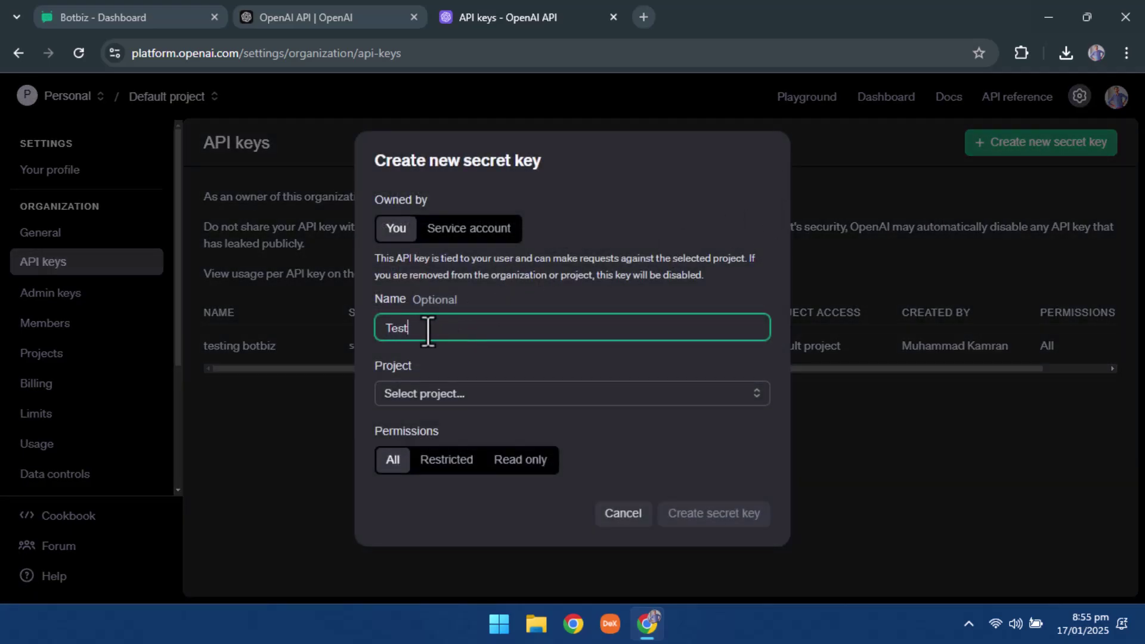
{"action": "left_click", "coordinate": [467, 394]}
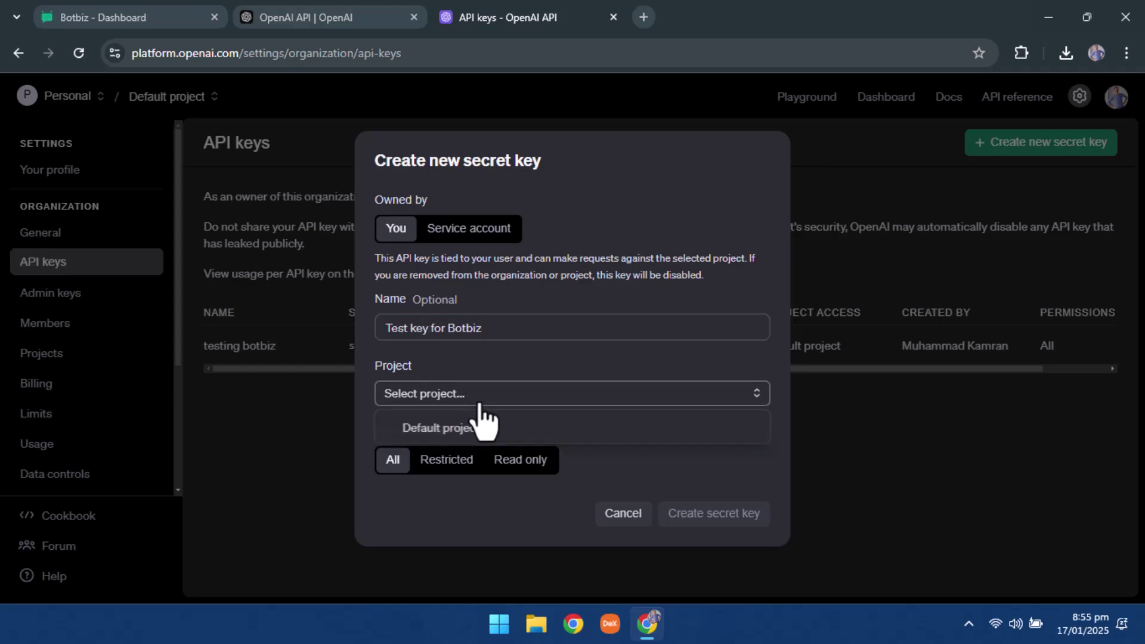
{"action": "left_click", "coordinate": [474, 427]}
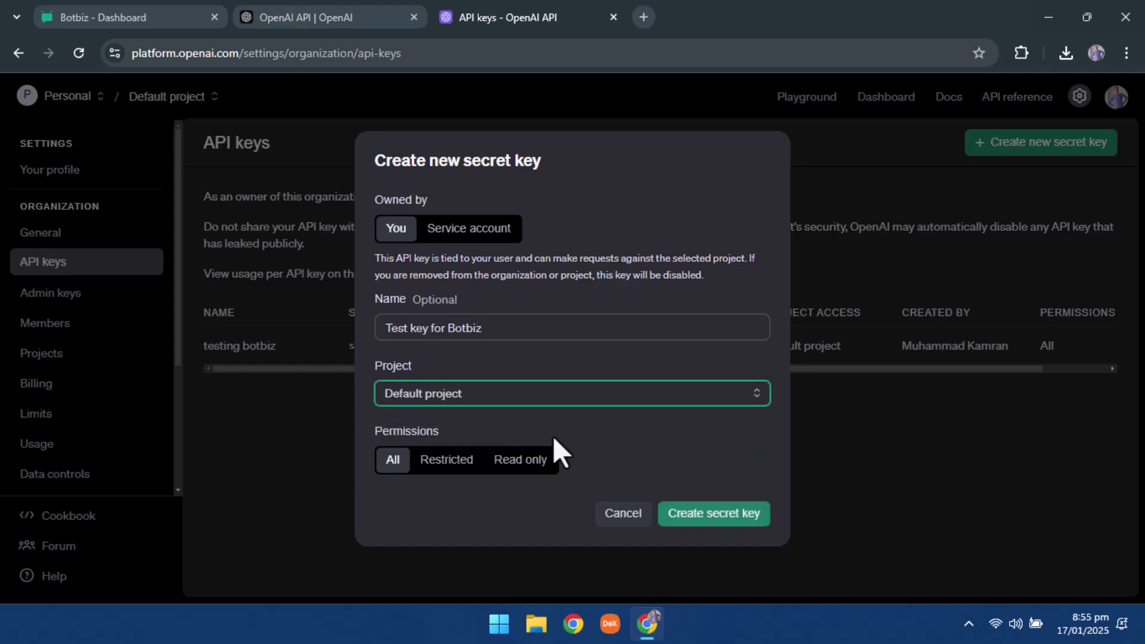
{"action": "left_click", "coordinate": [713, 513]}
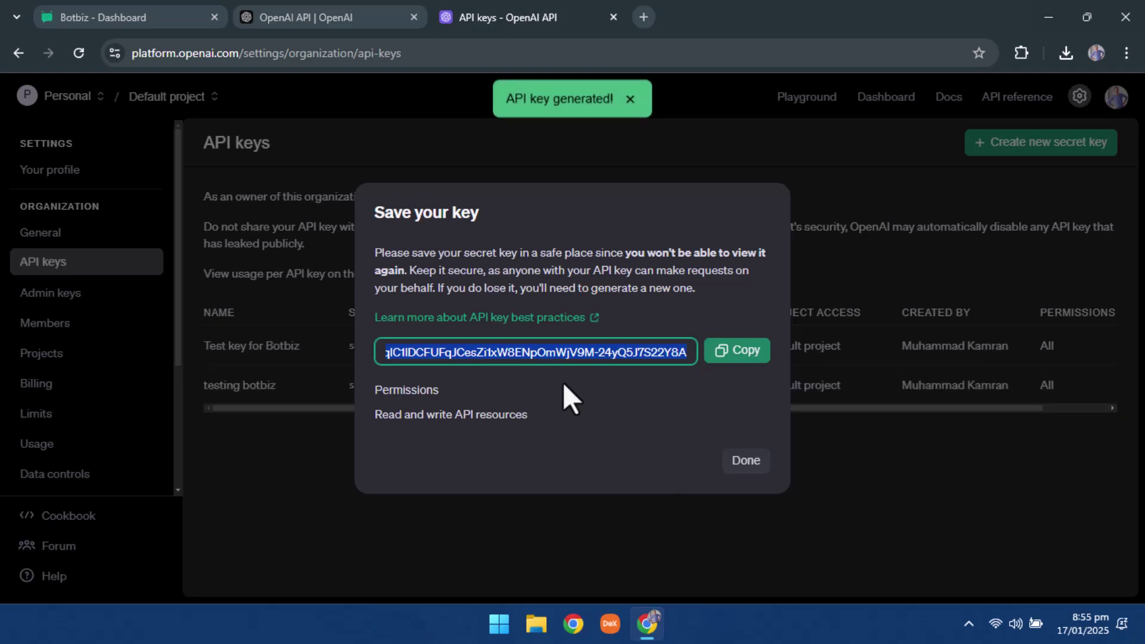
Copy the new secret key and open Botbiz's Settings page
{"action": "left_click", "coordinate": [737, 351]}
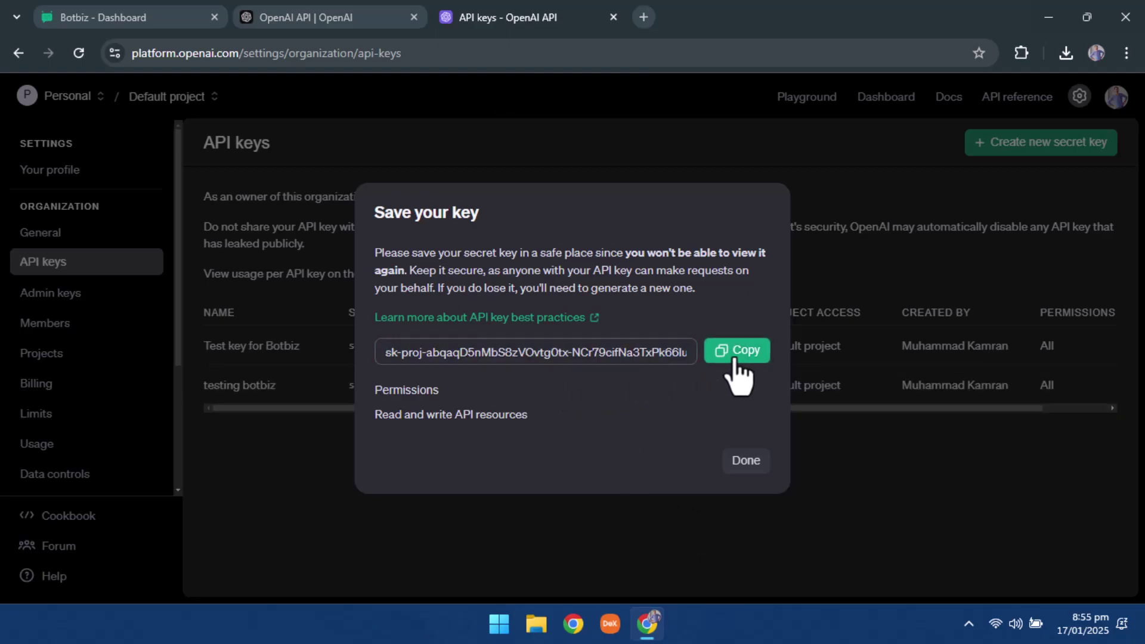
{"action": "left_click", "coordinate": [119, 19]}
{"action": "scroll", "coordinate": [126, 358], "scroll_direction": "down", "scroll_amount": 1}
{"action": "scroll", "coordinate": [128, 369], "scroll_direction": "down", "scroll_amount": 3}
{"action": "left_click", "coordinate": [90, 468]}
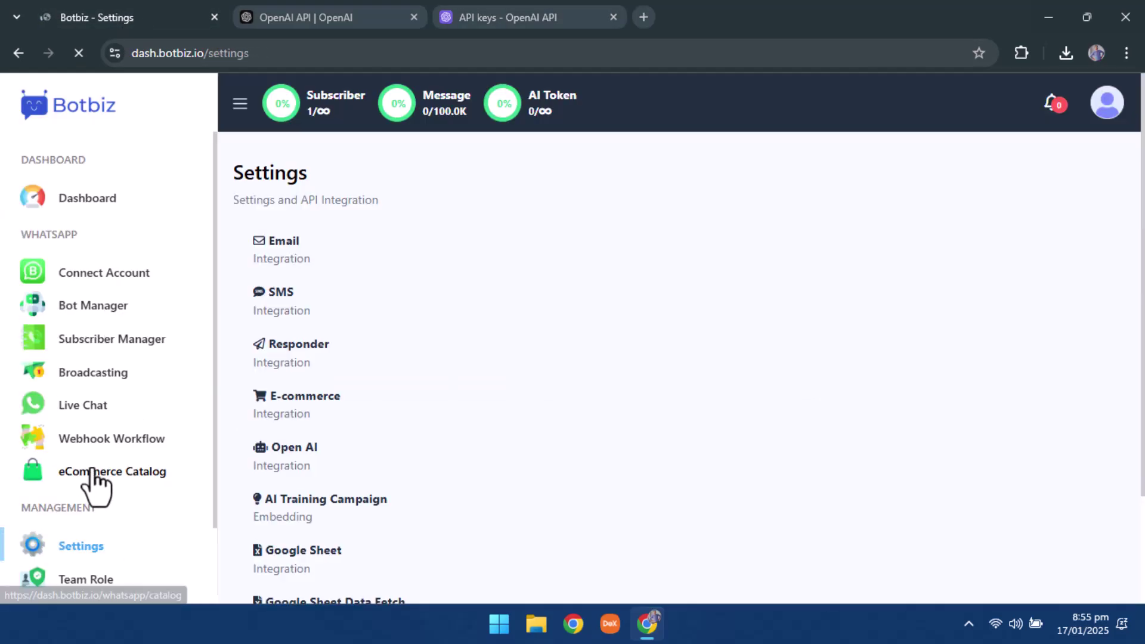
Paste the copied key into the Open AI integration's Secret Key field
{"action": "left_click", "coordinate": [306, 469]}
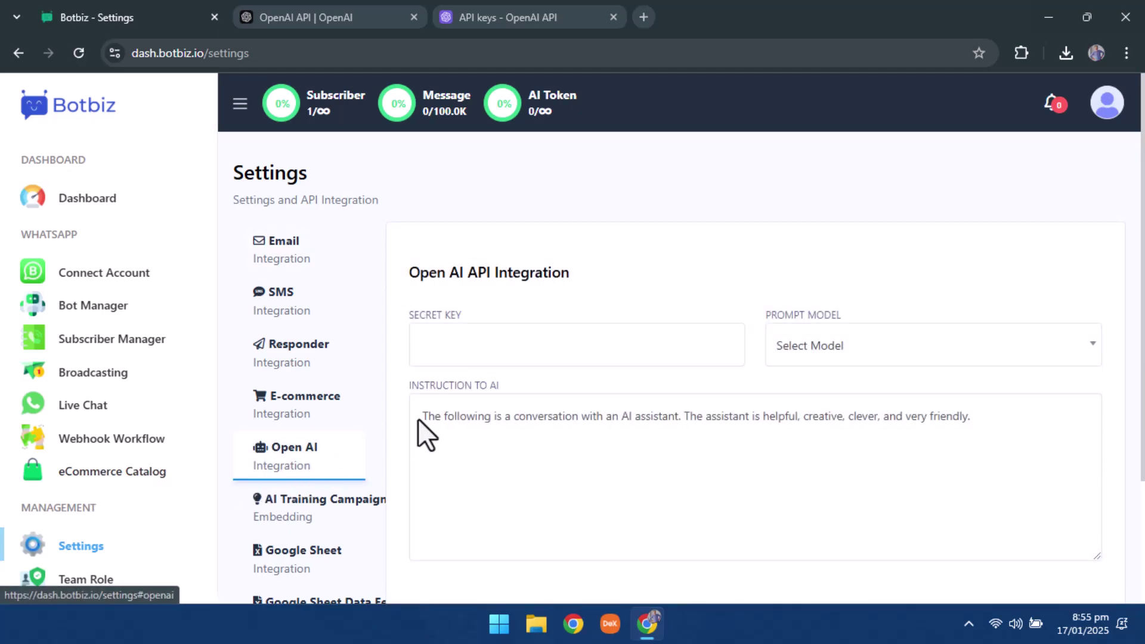
{"action": "right_click", "coordinate": [493, 354]}
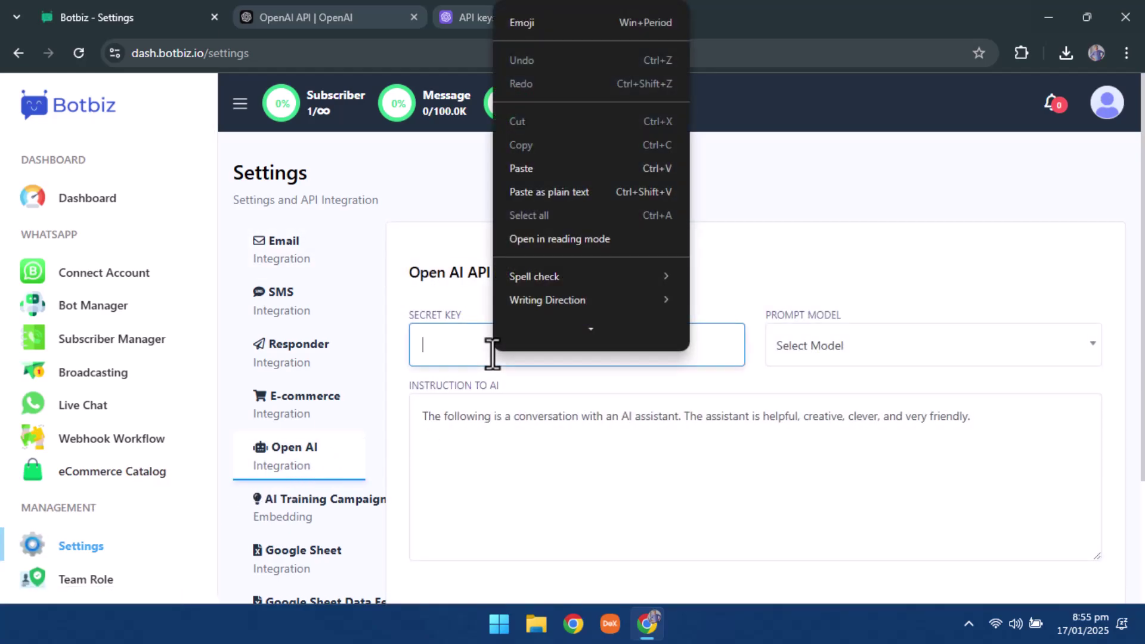
{"action": "left_click", "coordinate": [539, 163]}
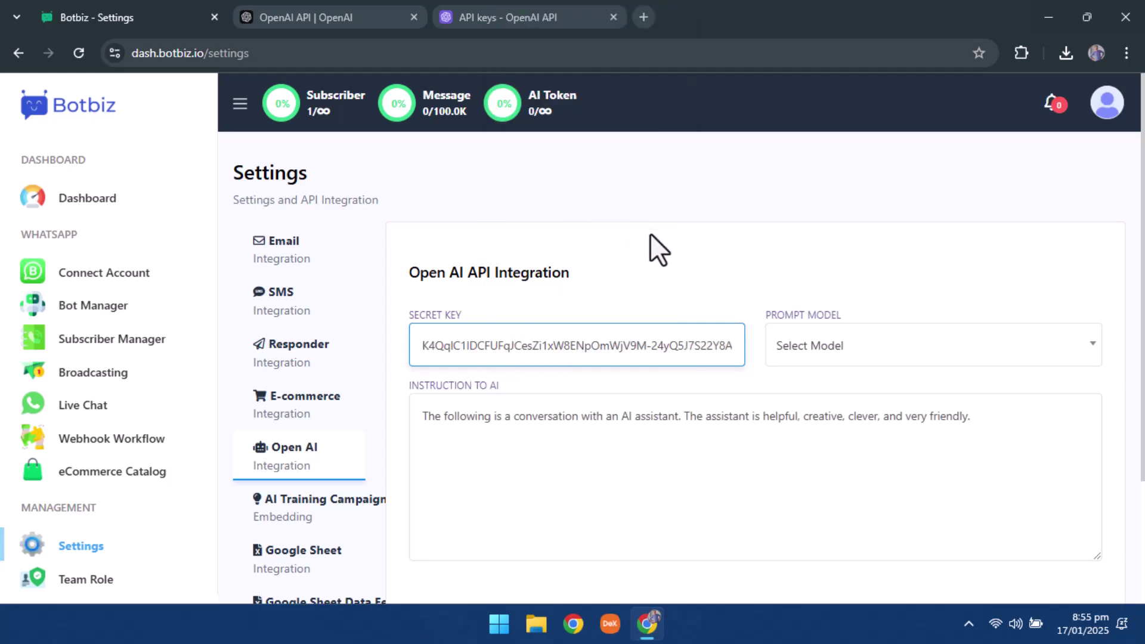
Choose gpt-4o-mini as the prompt model and select the instruction-to-AI text
{"action": "left_click", "coordinate": [841, 345]}
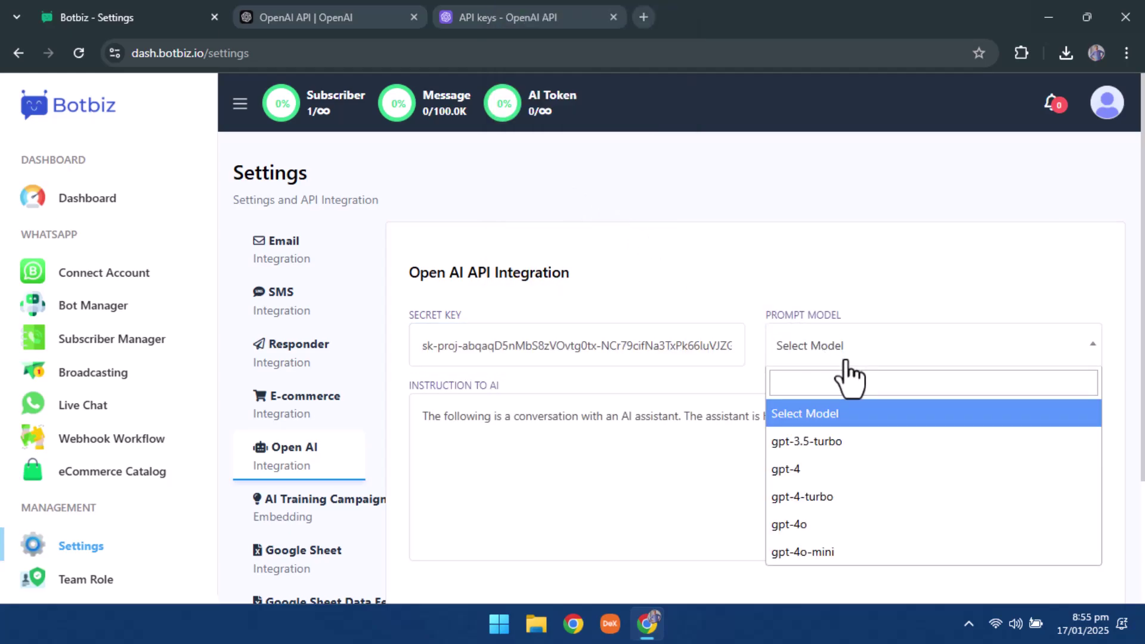
{"action": "left_click", "coordinate": [844, 553]}
{"action": "left_click_drag", "start_coordinate": [971, 415], "coordinate": [410, 418]}
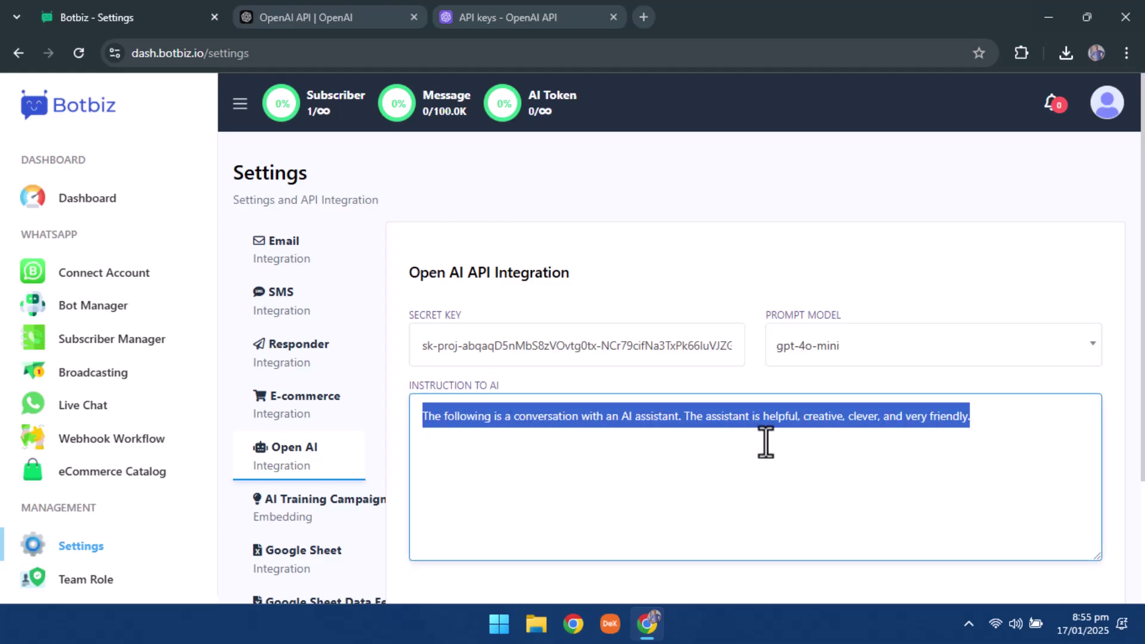
{"action": "scroll", "coordinate": [815, 455], "scroll_direction": "down", "scroll_amount": 3}
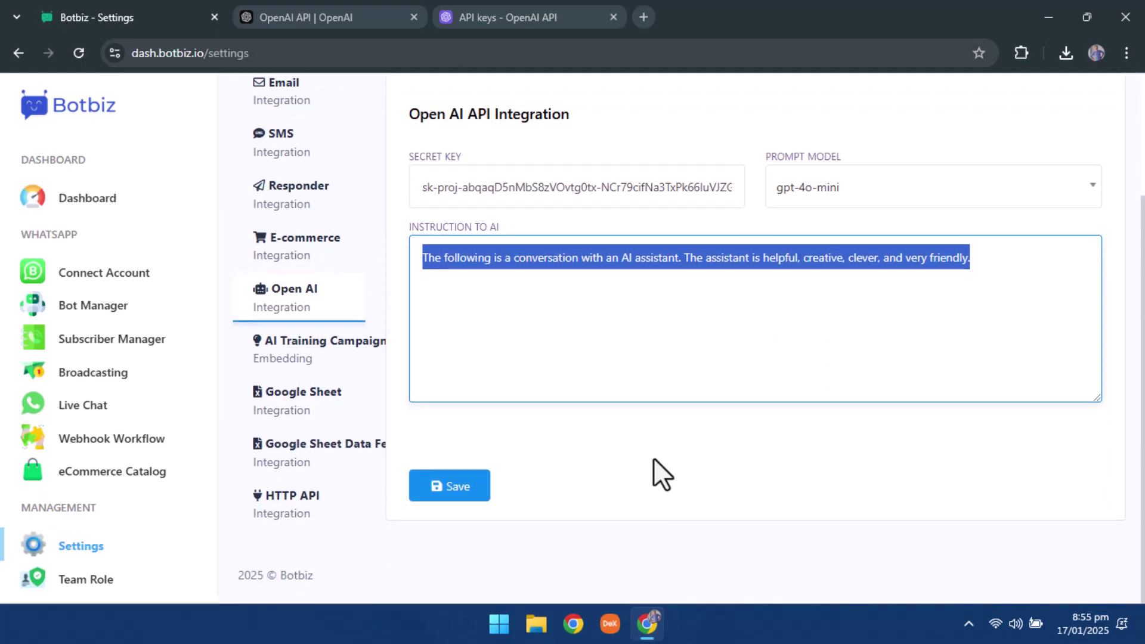
Save the Open AI API Integration form with the new key and gpt-4o-mini
{"action": "left_click", "coordinate": [449, 487]}
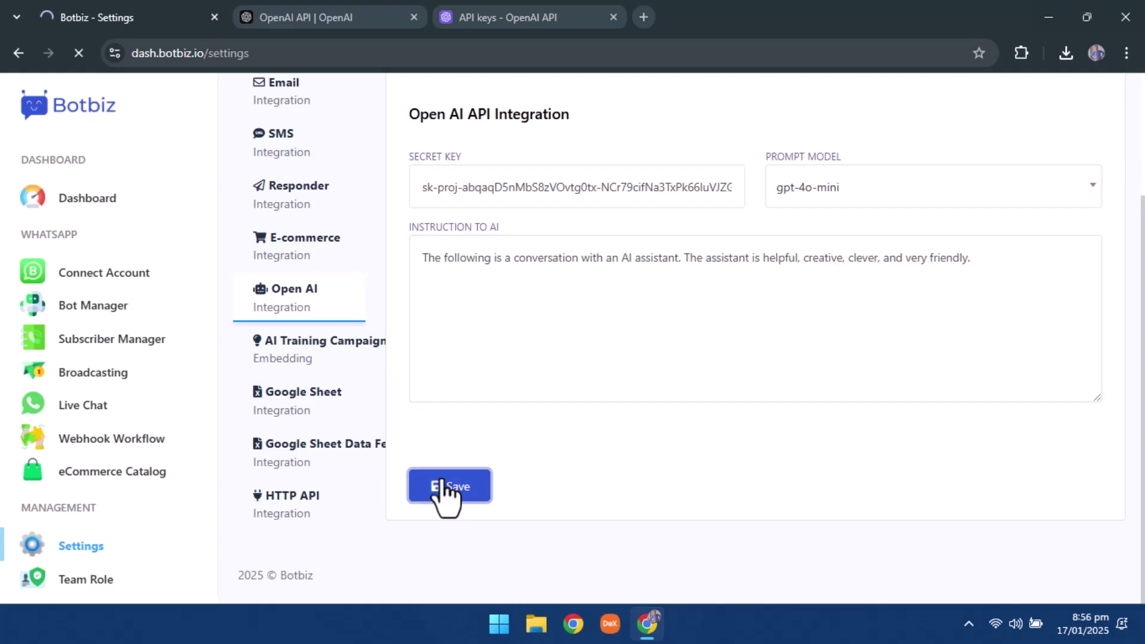